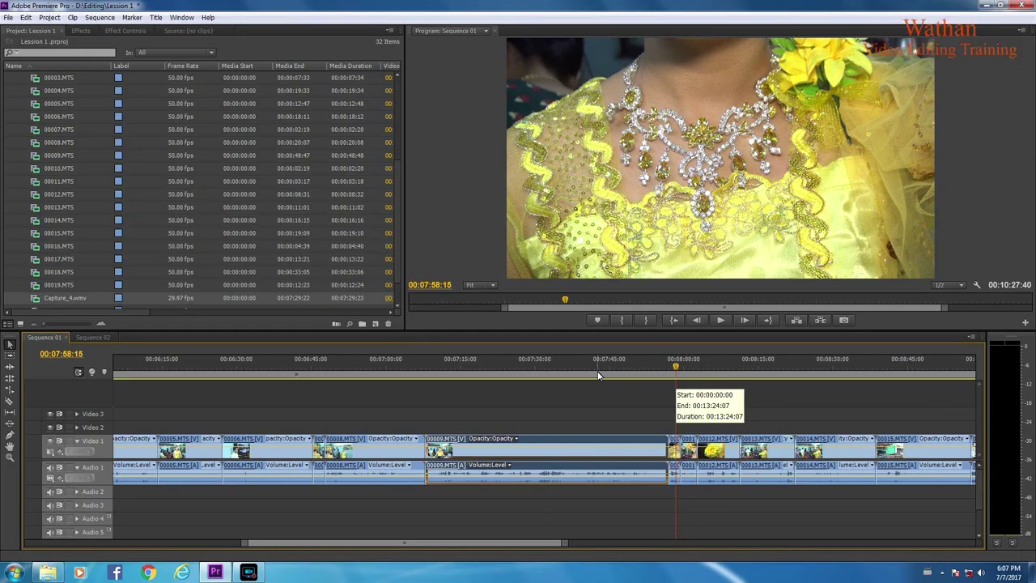
Step: Save the Lession 1 project and close Premiere Pro
{"action": "key", "text": "ctrl+s"}
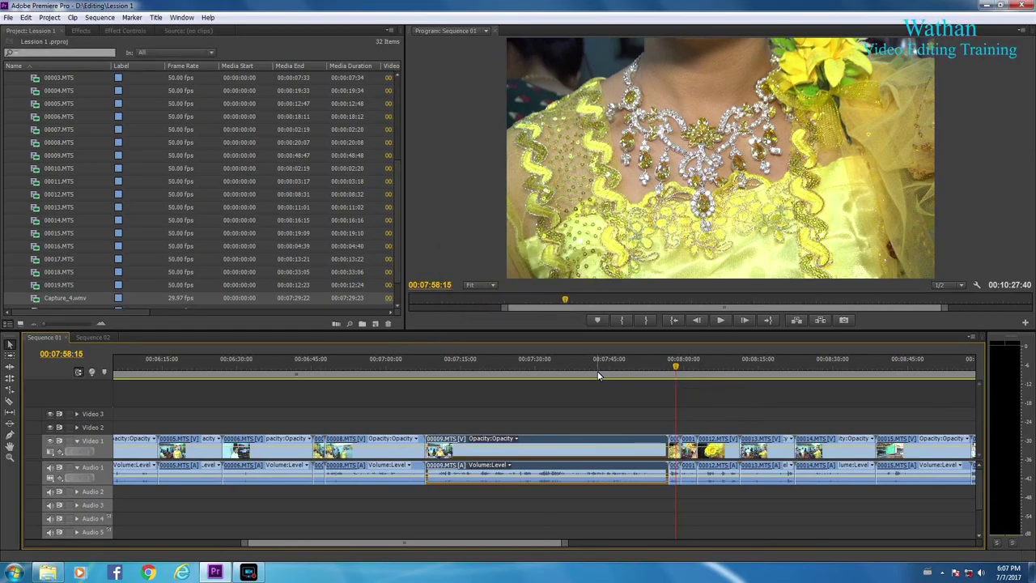
{"action": "left_click", "coordinate": [1022, 6]}
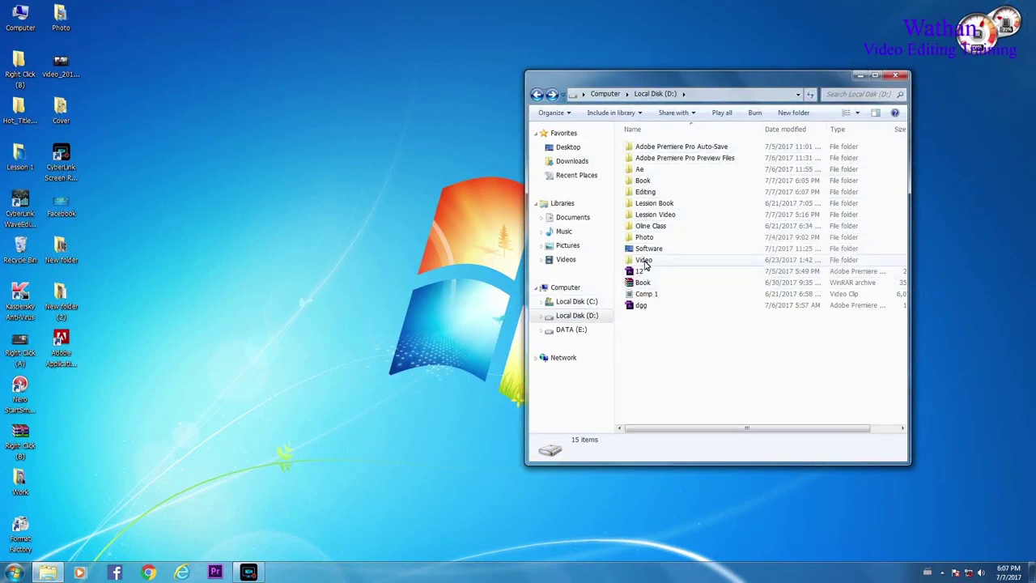
Step: Look through the clips in the Video folder on drive D:, and rename that folder as Videos
{"action": "double_click", "coordinate": [644, 260]}
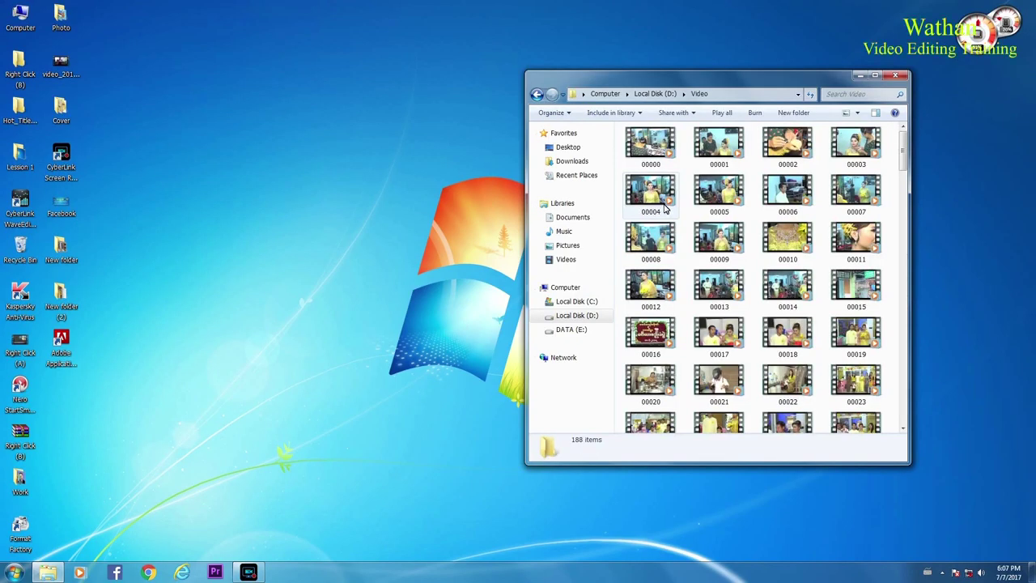
{"action": "left_click_drag", "start_coordinate": [782, 87], "coordinate": [757, 64]}
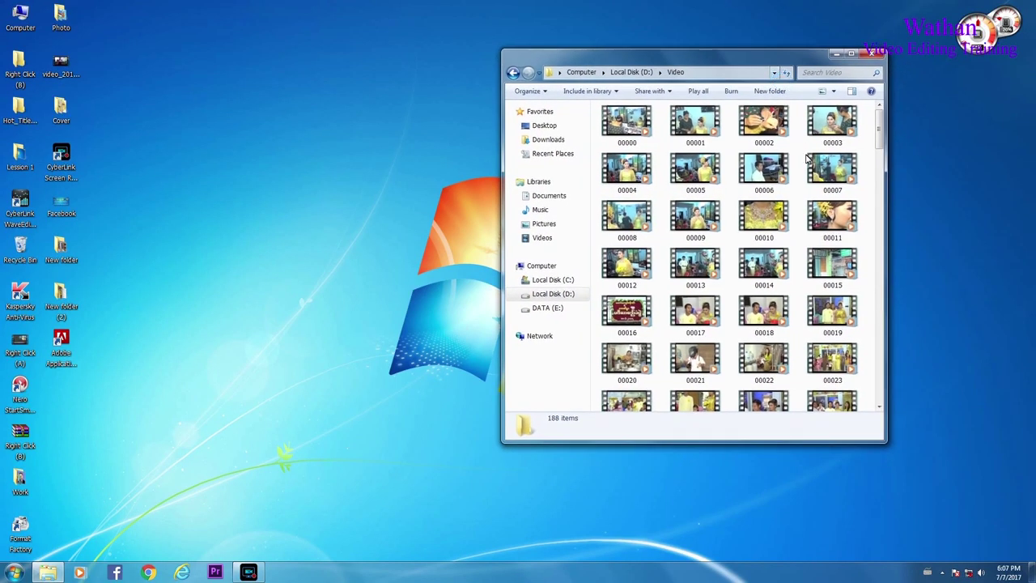
{"action": "left_click_drag", "start_coordinate": [879, 129], "coordinate": [865, 153]}
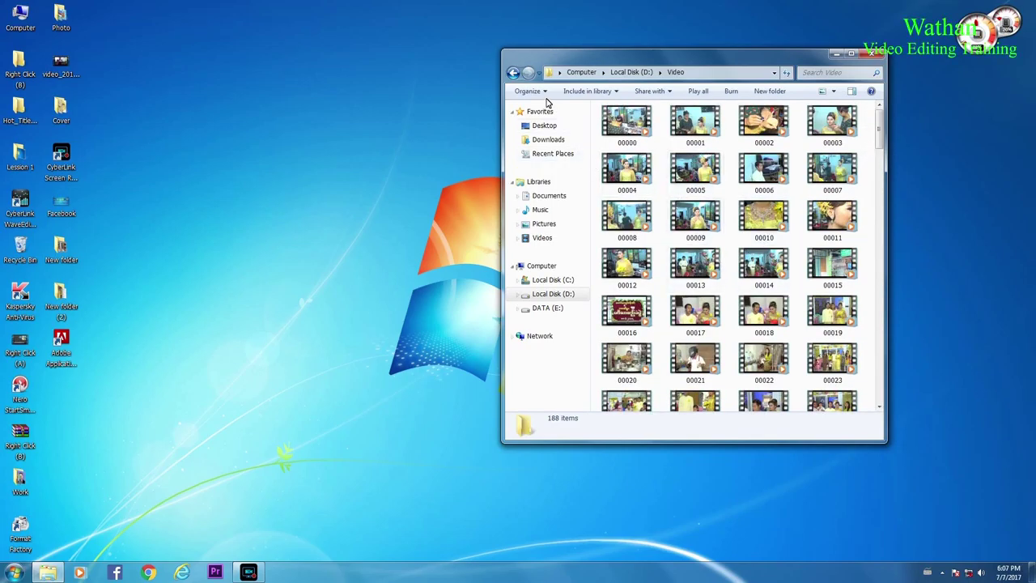
{"action": "left_click", "coordinate": [512, 72]}
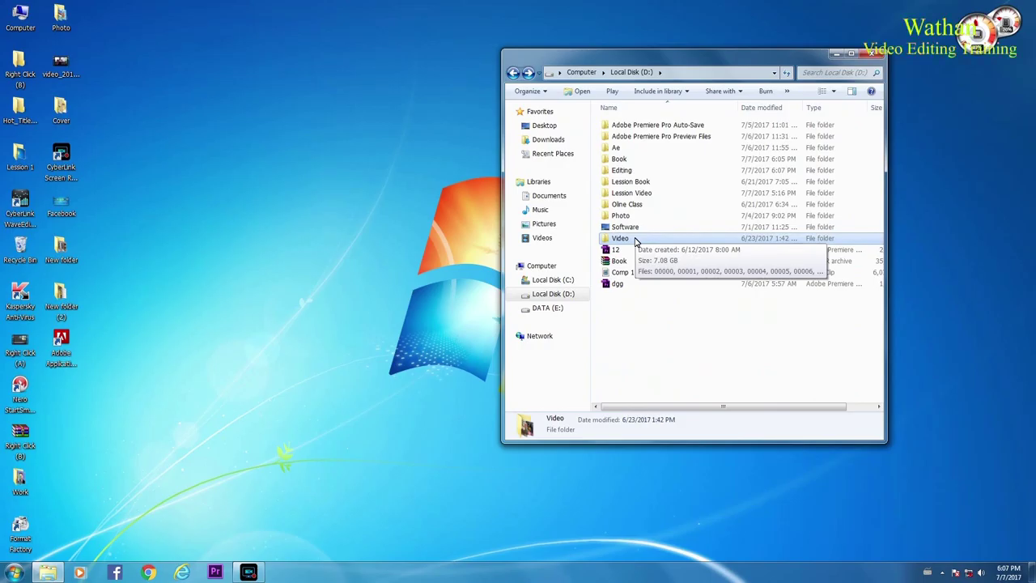
{"action": "left_click", "coordinate": [633, 240]}
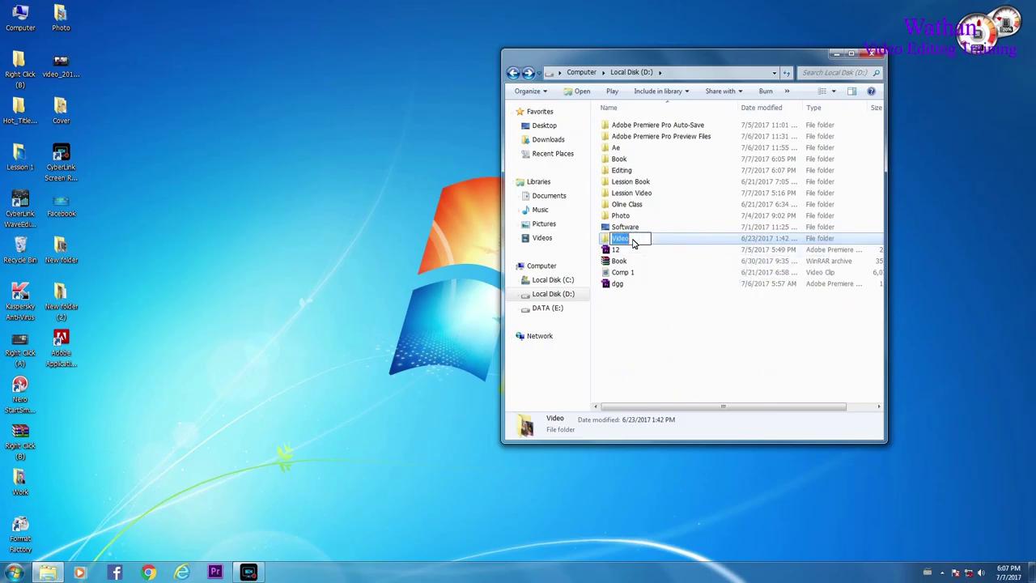
{"action": "left_click", "coordinate": [634, 240]}
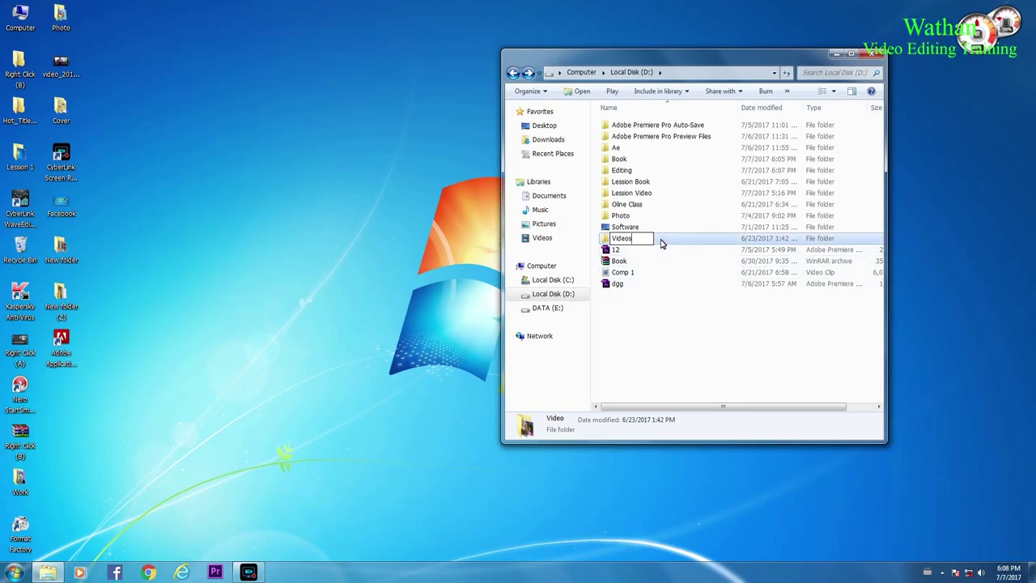
{"action": "left_click", "coordinate": [624, 316]}
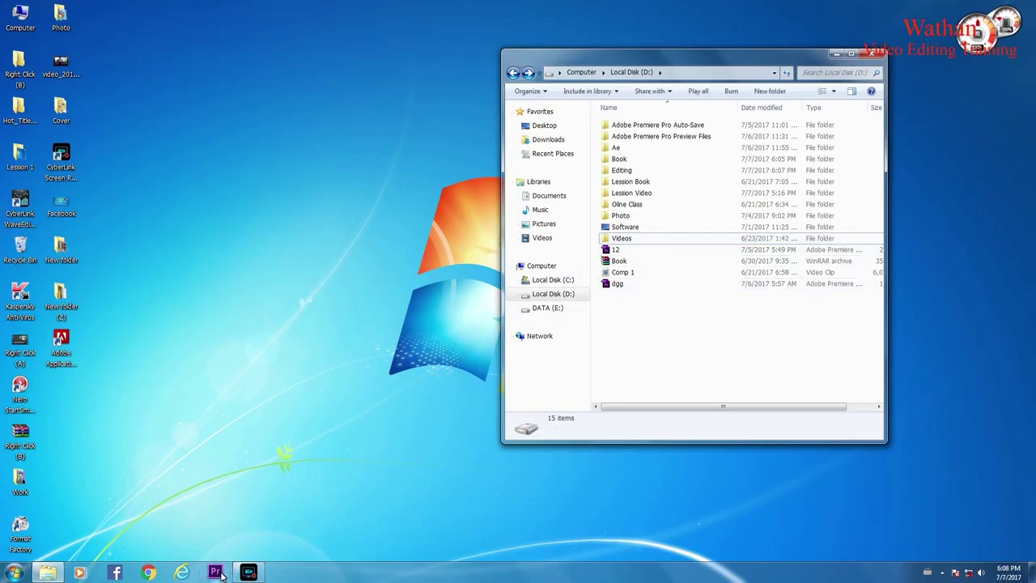
Step: Launch Premiere Pro, open the recent project Lession 1, and cancel locating the missing file 00000.MTS
{"action": "left_click", "coordinate": [216, 572]}
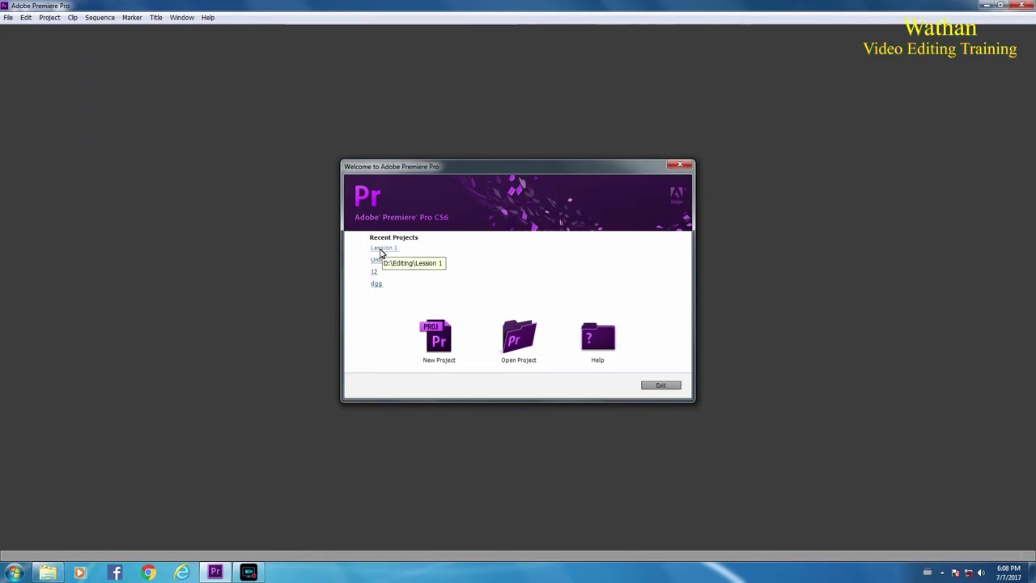
{"action": "left_click", "coordinate": [381, 252]}
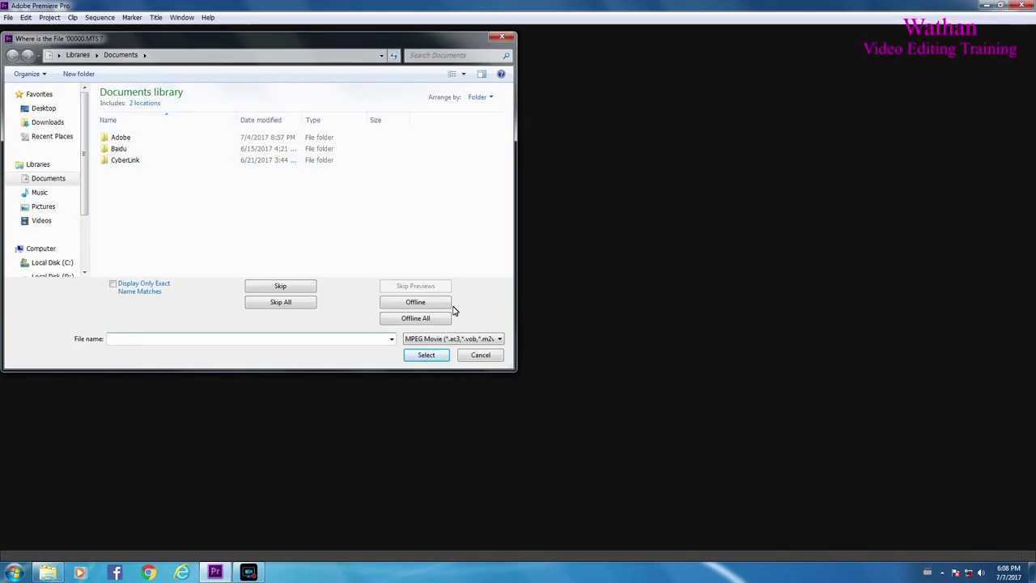
{"action": "left_click", "coordinate": [480, 356]}
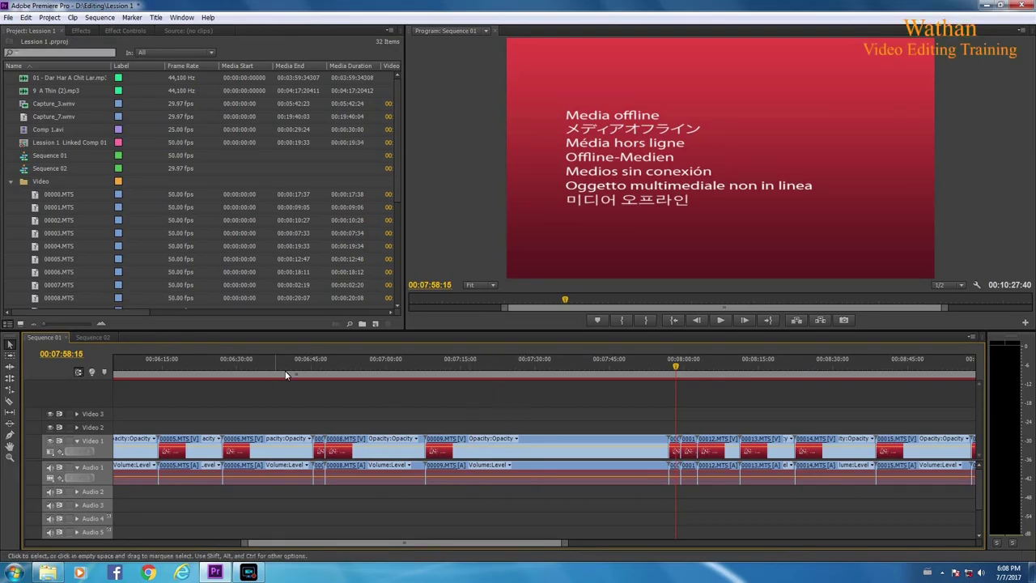
Step: Scrub through Sequence 01 and select the 00009.MTS clip to inspect the offline footage
{"action": "left_click_drag", "start_coordinate": [284, 375], "coordinate": [408, 371]}
{"action": "left_click_drag", "start_coordinate": [481, 374], "coordinate": [577, 372]}
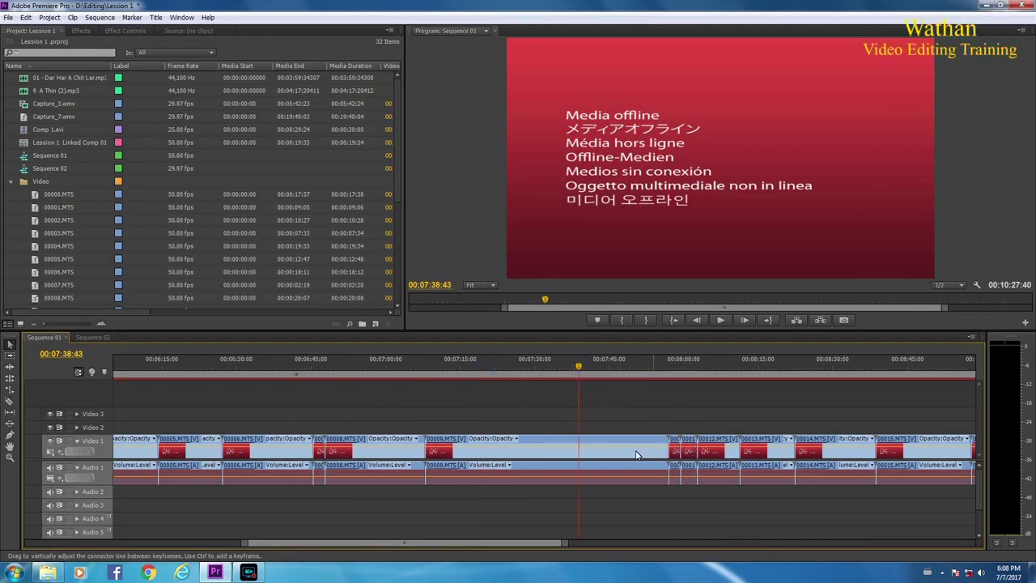
{"action": "left_click_drag", "start_coordinate": [801, 371], "coordinate": [897, 366]}
{"action": "left_click", "coordinate": [541, 372]}
{"action": "left_click", "coordinate": [534, 441]}
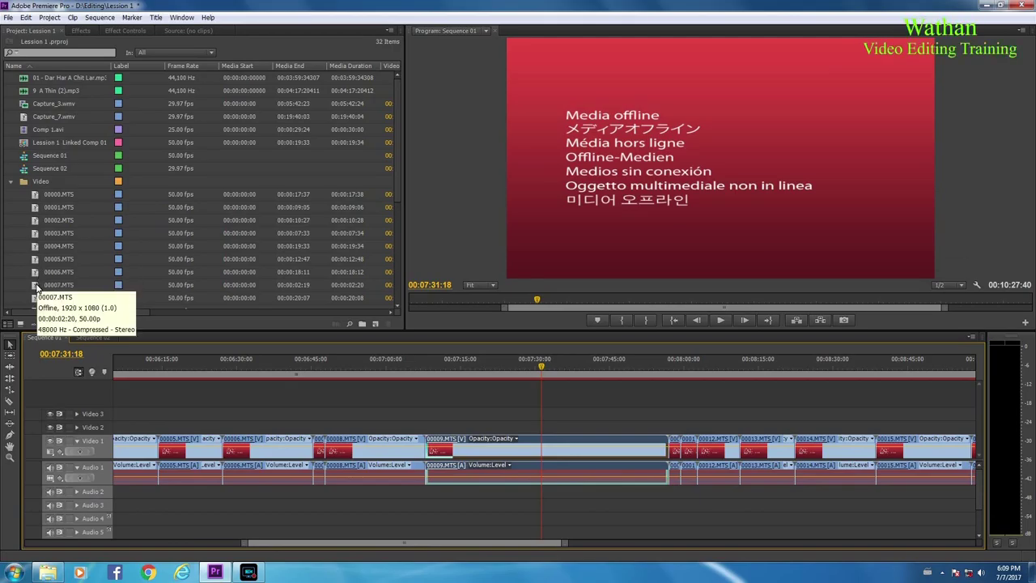
Step: Relink the offline clips 00000.MTS to 00019.MTS in the Video bin, using file 00000 from the D:\Videos folder
{"action": "left_click", "coordinate": [45, 199]}
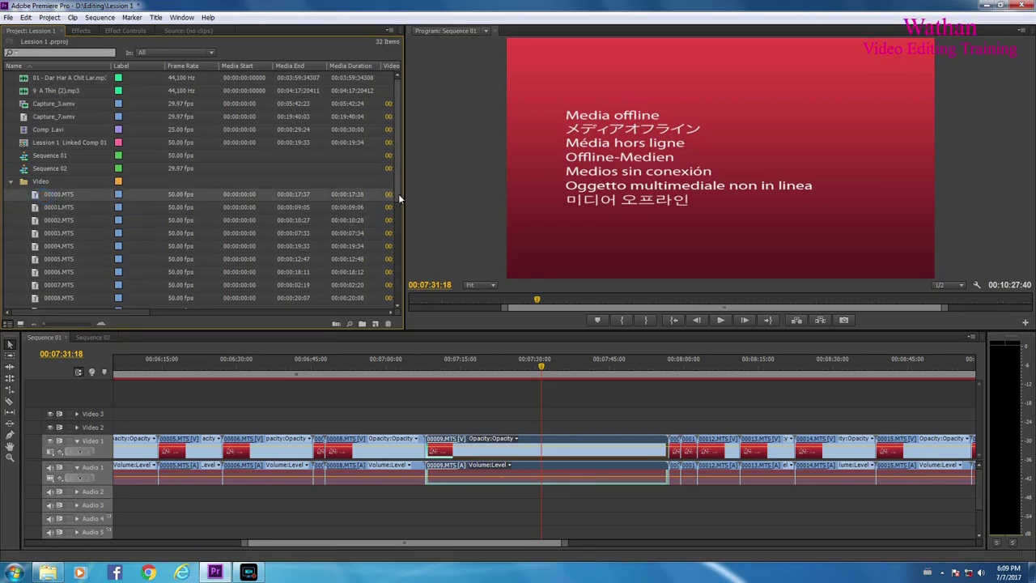
{"action": "left_click_drag", "start_coordinate": [397, 199], "coordinate": [396, 291]}
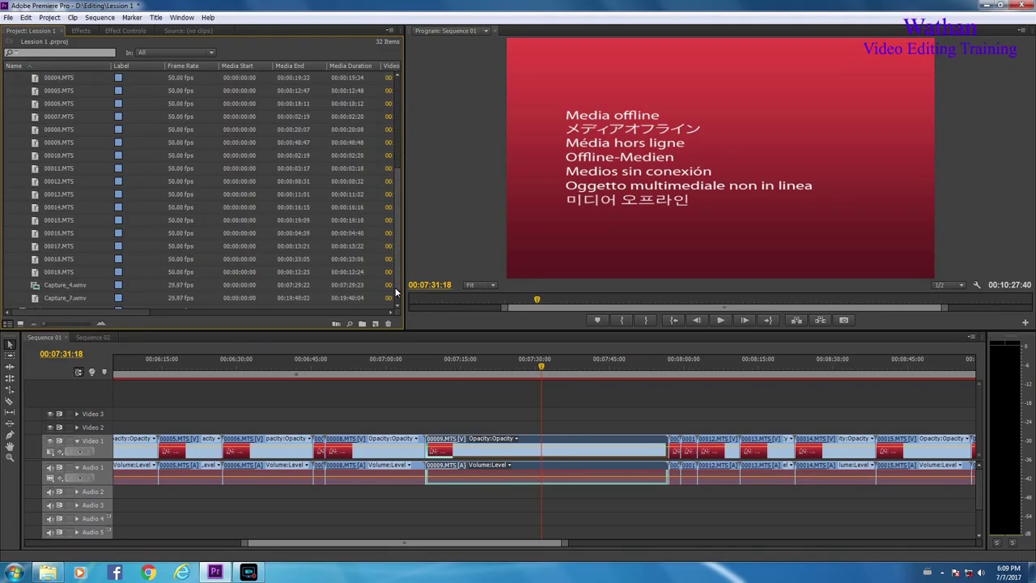
{"action": "left_click", "coordinate": [44, 273], "text": "shift"}
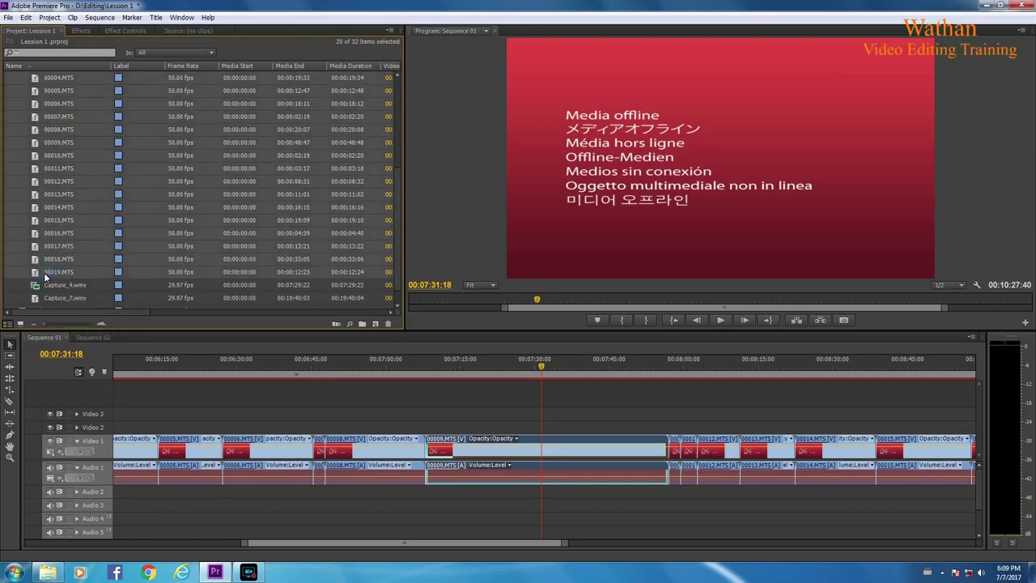
{"action": "right_click", "coordinate": [46, 161]}
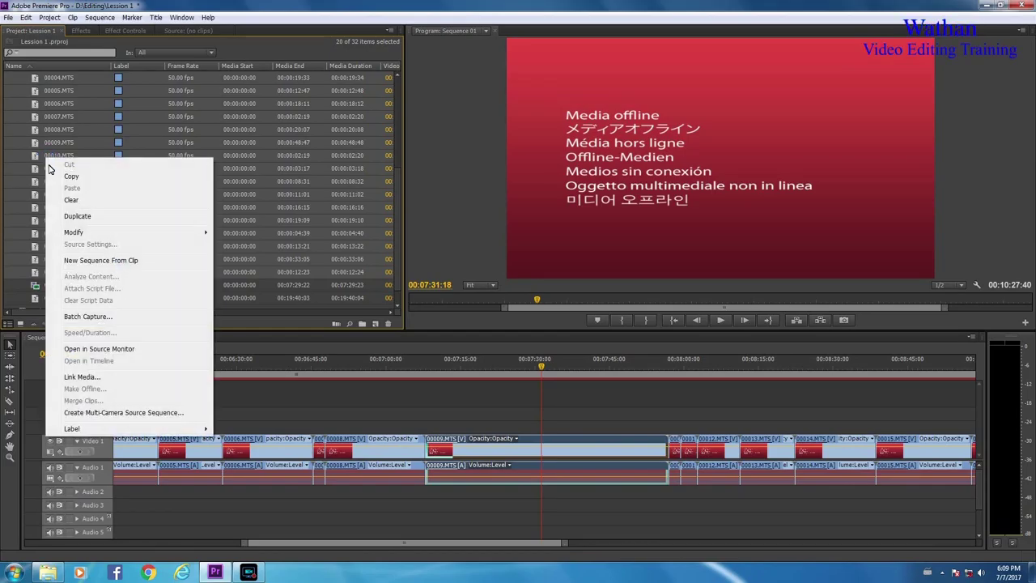
{"action": "left_click", "coordinate": [82, 377]}
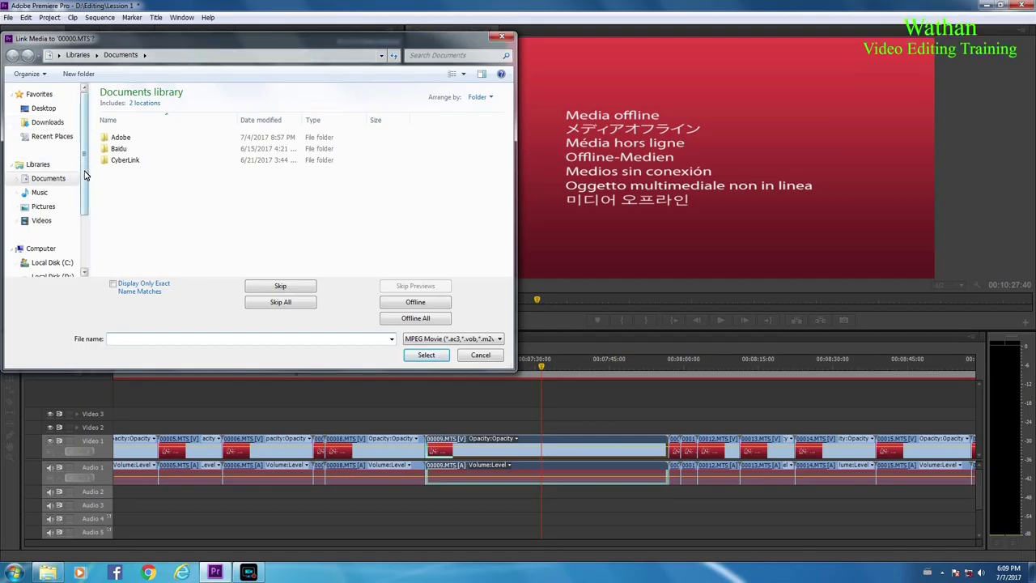
{"action": "scroll", "coordinate": [86, 173], "scroll_direction": "down", "scroll_amount": 1}
{"action": "left_click", "coordinate": [54, 230]}
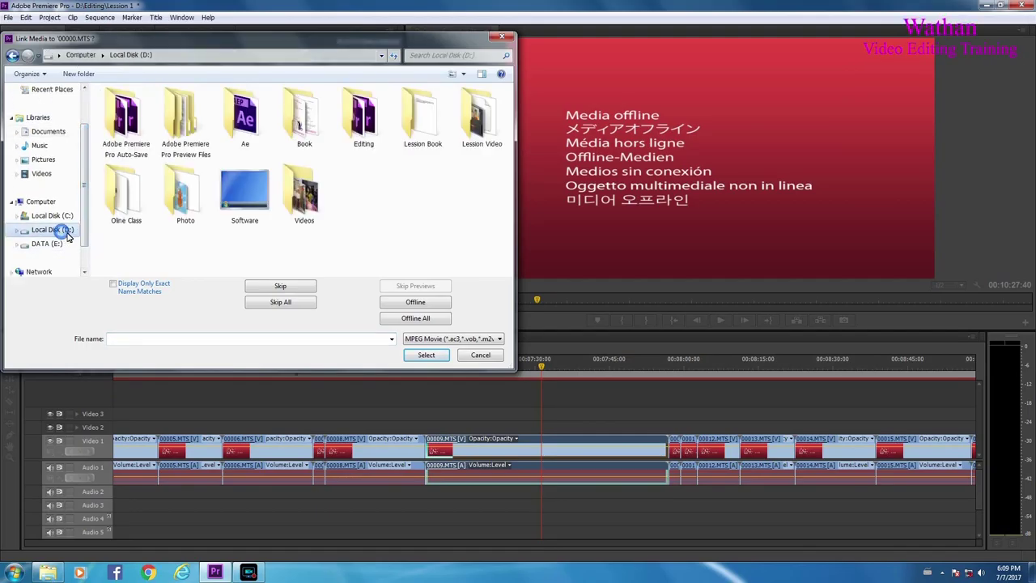
{"action": "double_click", "coordinate": [298, 212]}
{"action": "left_click", "coordinate": [125, 123]}
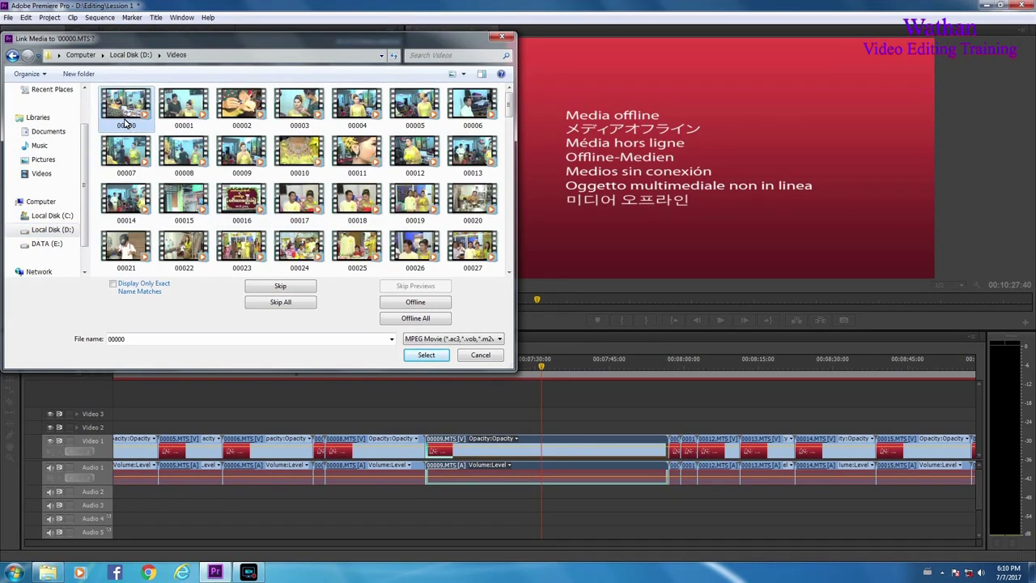
{"action": "left_click", "coordinate": [416, 356]}
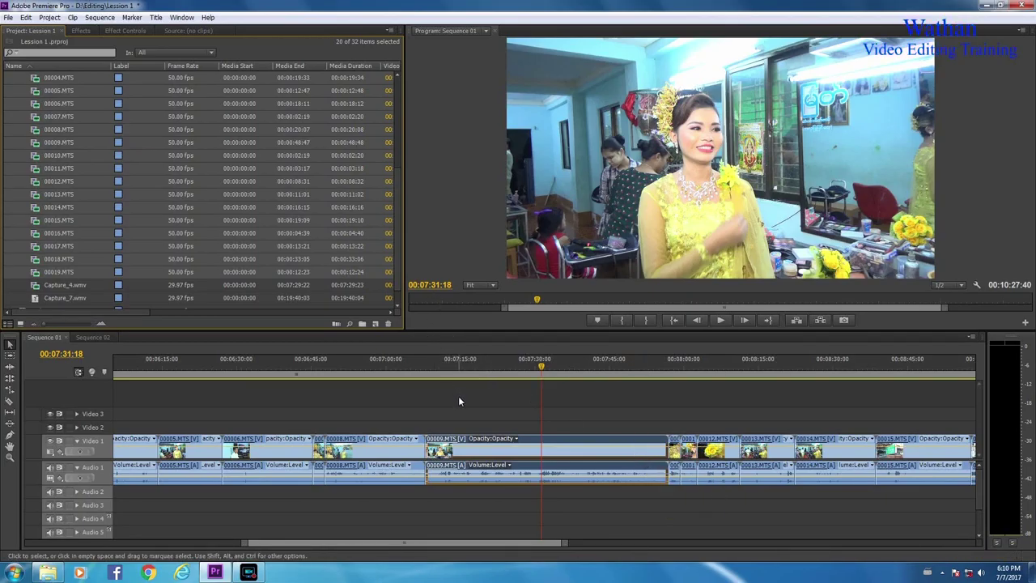
Step: Save the relinked Lession 1 project and close Premiere Pro
{"action": "key", "text": "ctrl+s"}
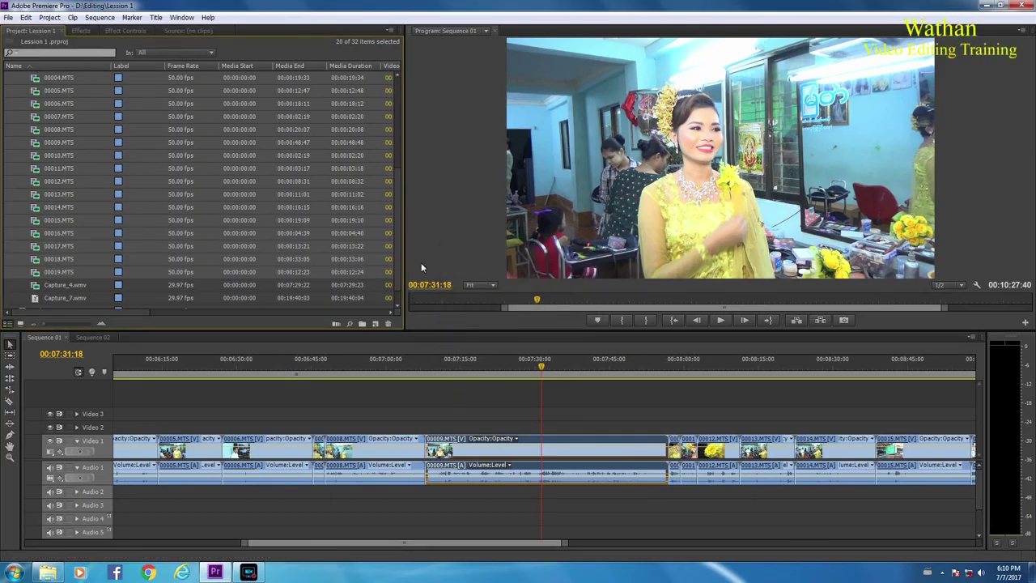
{"action": "left_click", "coordinate": [1018, 6]}
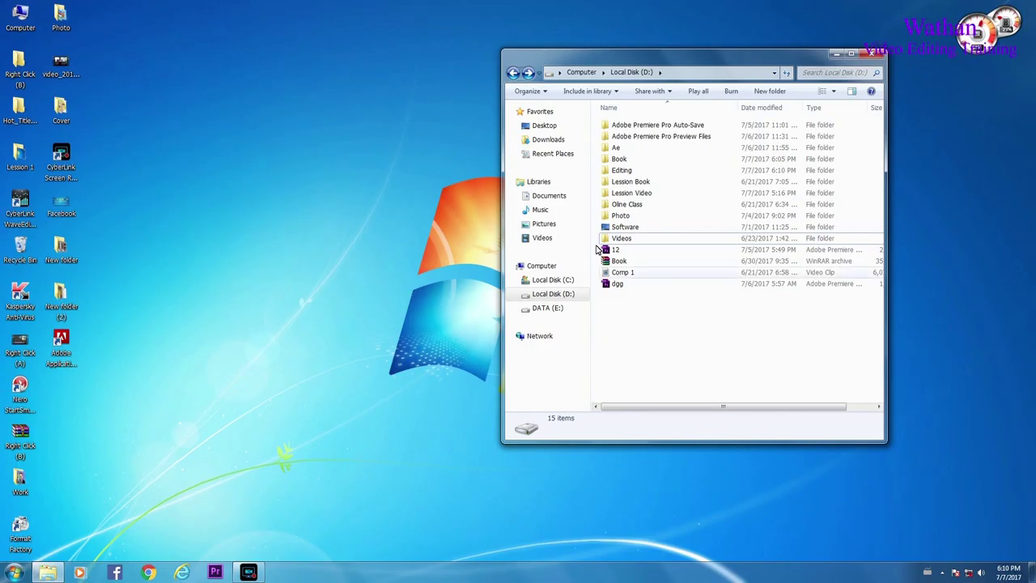
Step: Move the Videos folder from the root of drive D: into the Book folder and return to the drive's root
{"action": "left_click", "coordinate": [619, 239]}
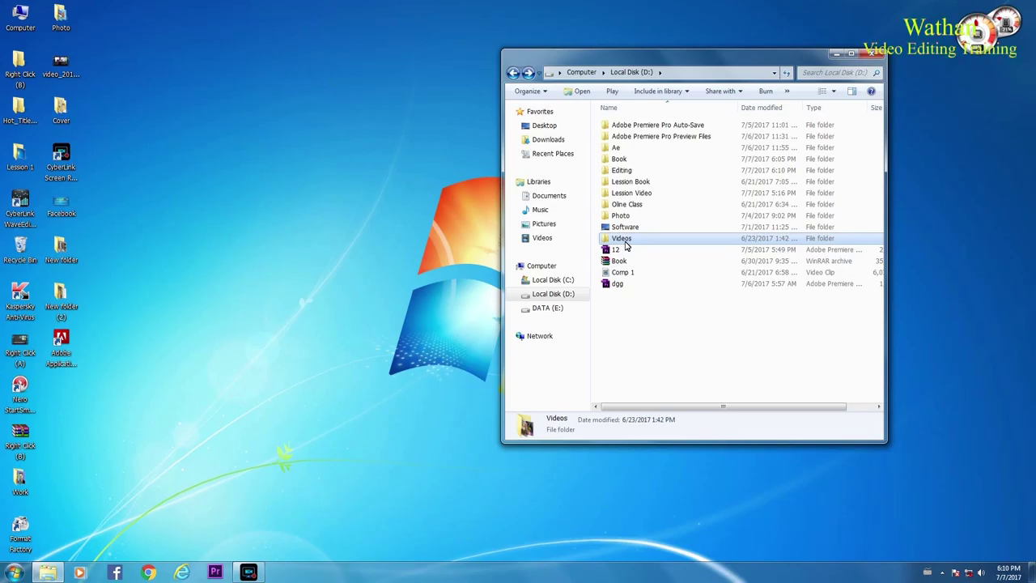
{"action": "double_click", "coordinate": [619, 160]}
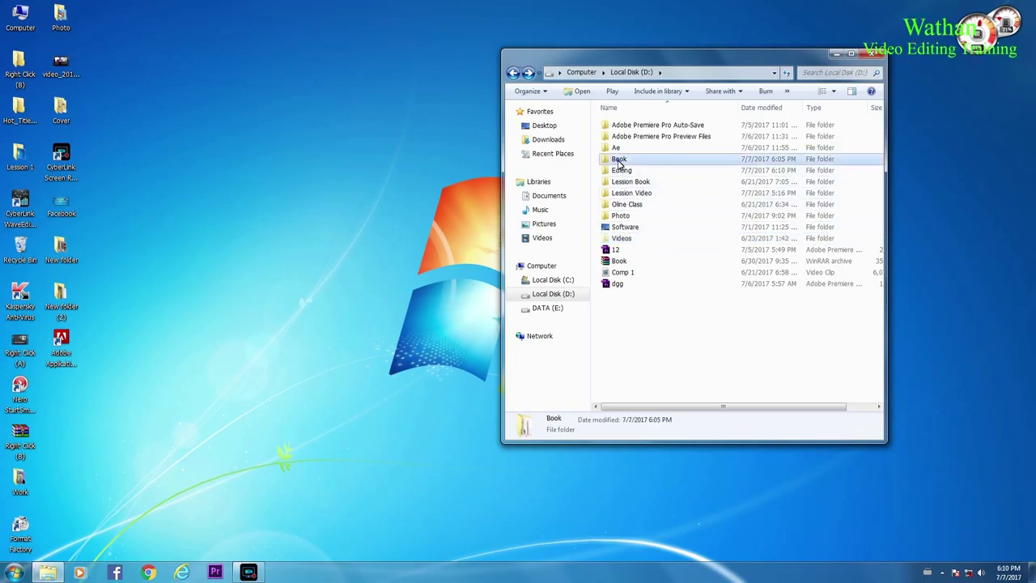
{"action": "right_click", "coordinate": [660, 196]}
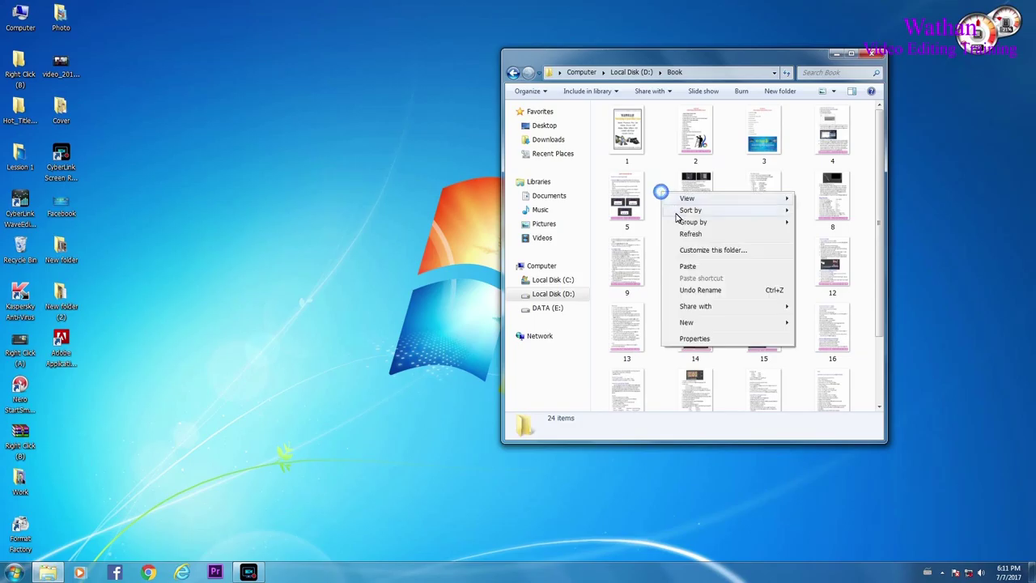
{"action": "left_click", "coordinate": [688, 267]}
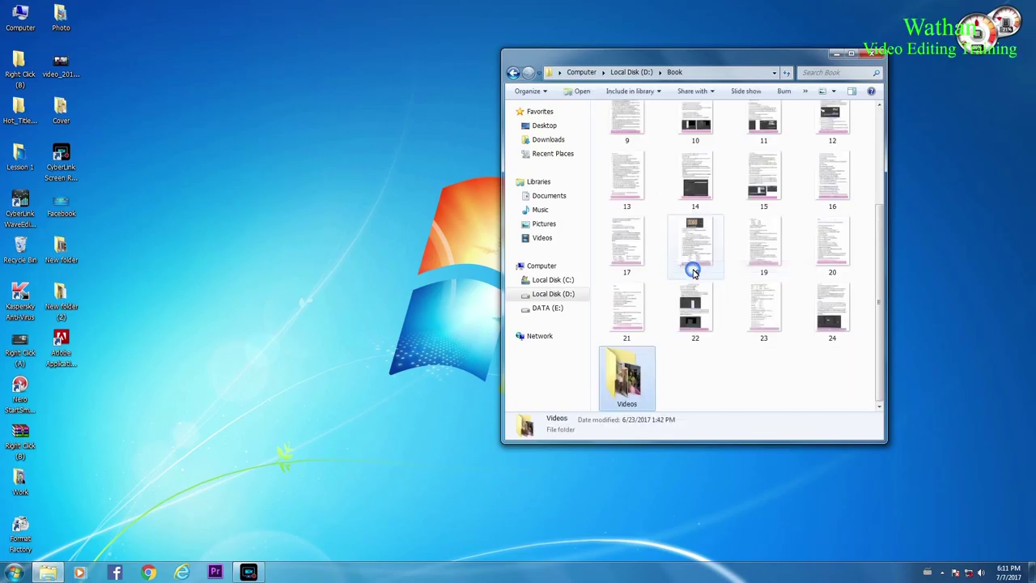
{"action": "left_click", "coordinate": [513, 72]}
{"action": "mouse_move", "coordinate": [634, 166]}
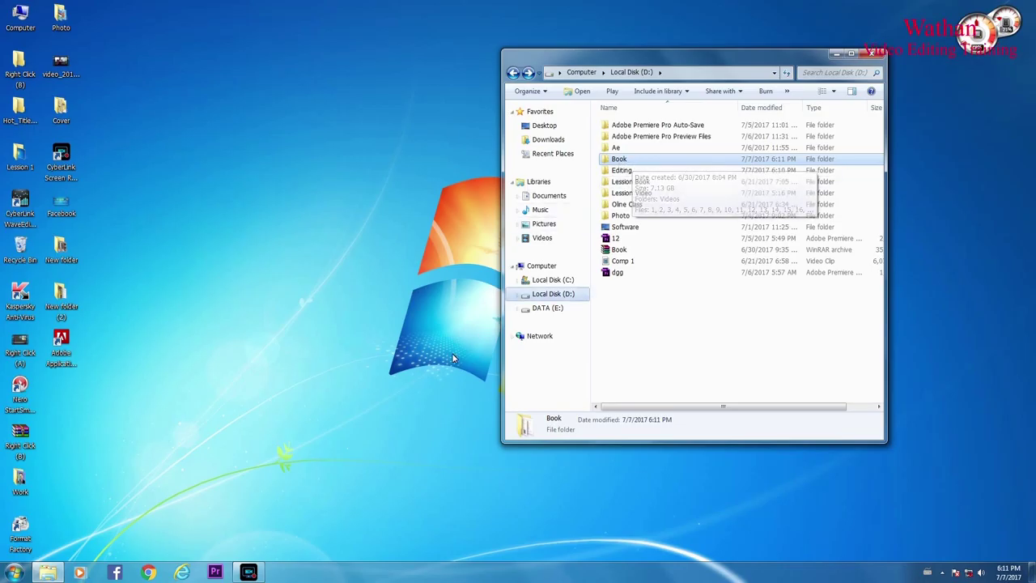
Step: Switch to Premiere Pro, reopen the recent Lession 1 project and relink missing 00000.MTS by searching drive D: for 00000 and selecting the found video
{"action": "left_click", "coordinate": [214, 573]}
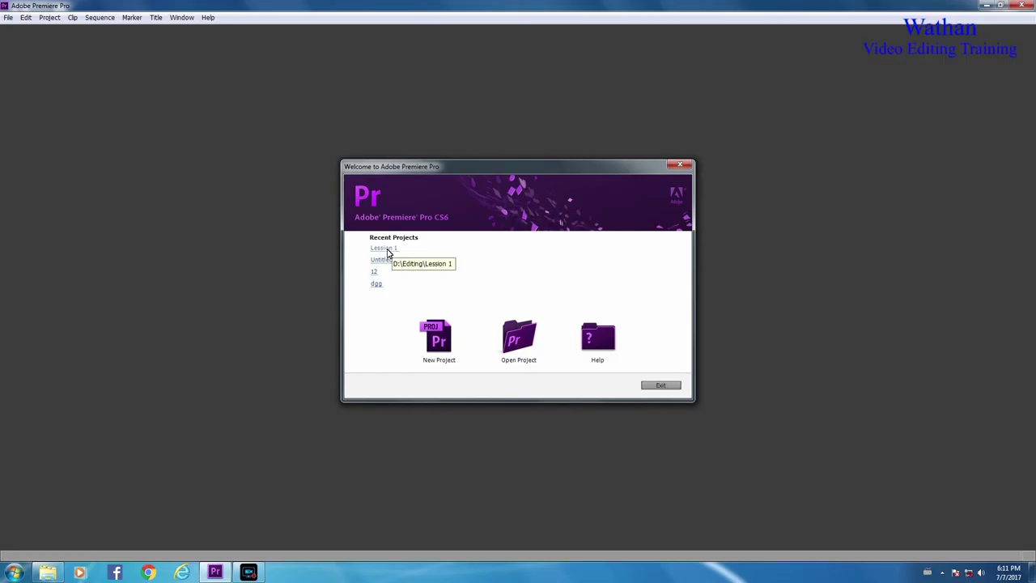
{"action": "left_click", "coordinate": [387, 250]}
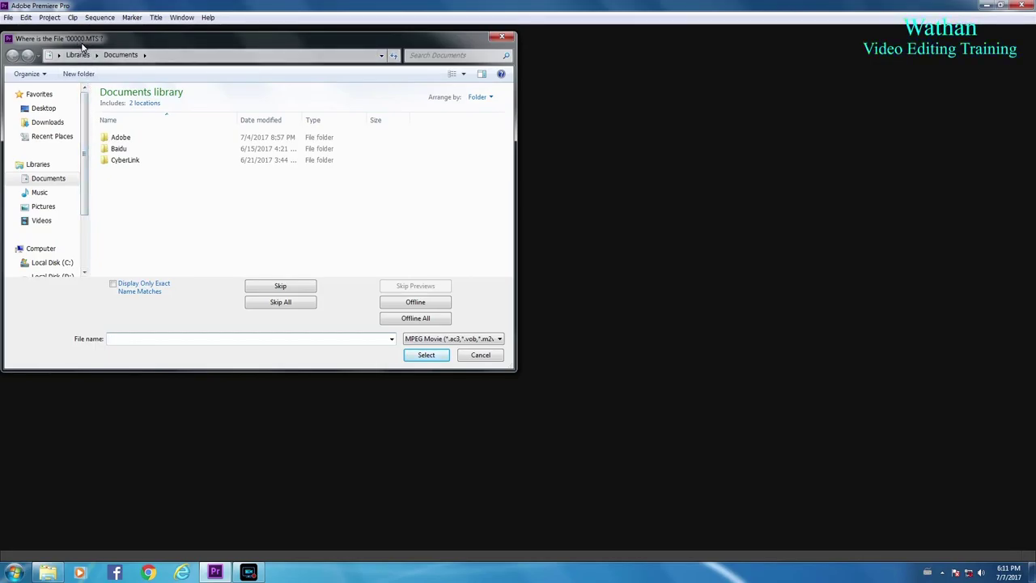
{"action": "scroll", "coordinate": [63, 236], "scroll_direction": "down", "scroll_amount": 1}
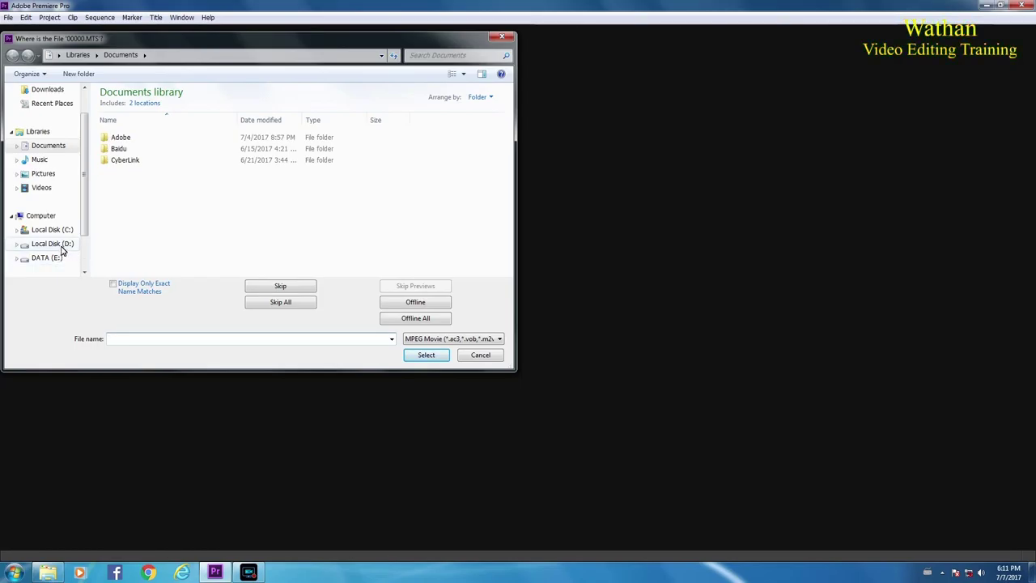
{"action": "left_click", "coordinate": [60, 247]}
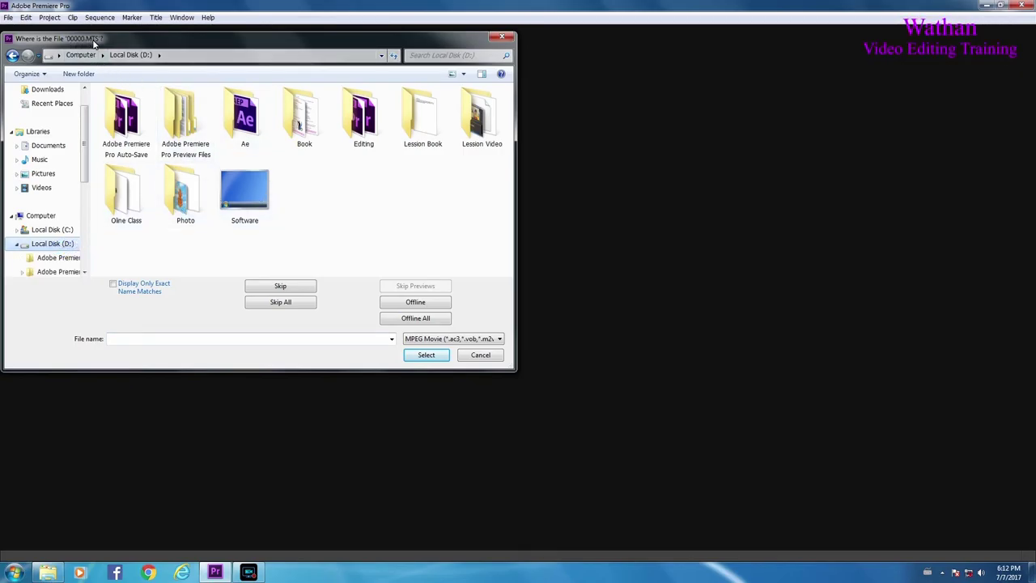
{"action": "left_click", "coordinate": [430, 59]}
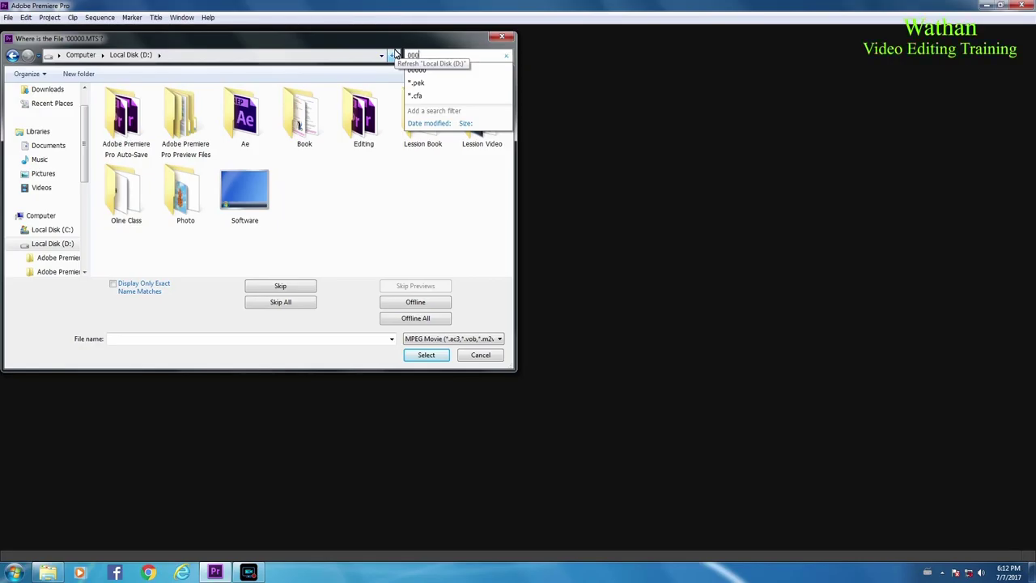
{"action": "type", "text": "00000"}
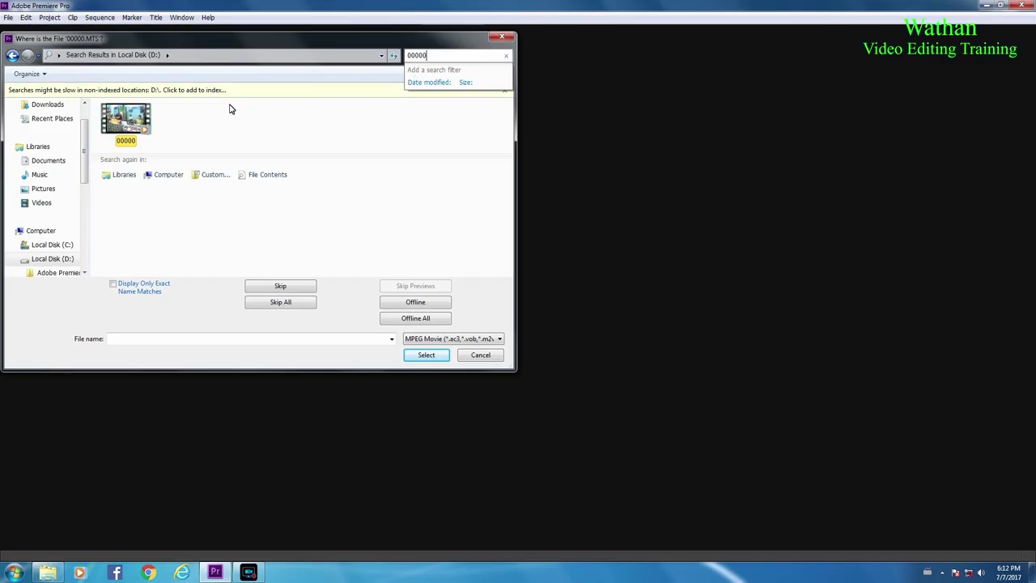
{"action": "mouse_move", "coordinate": [136, 128]}
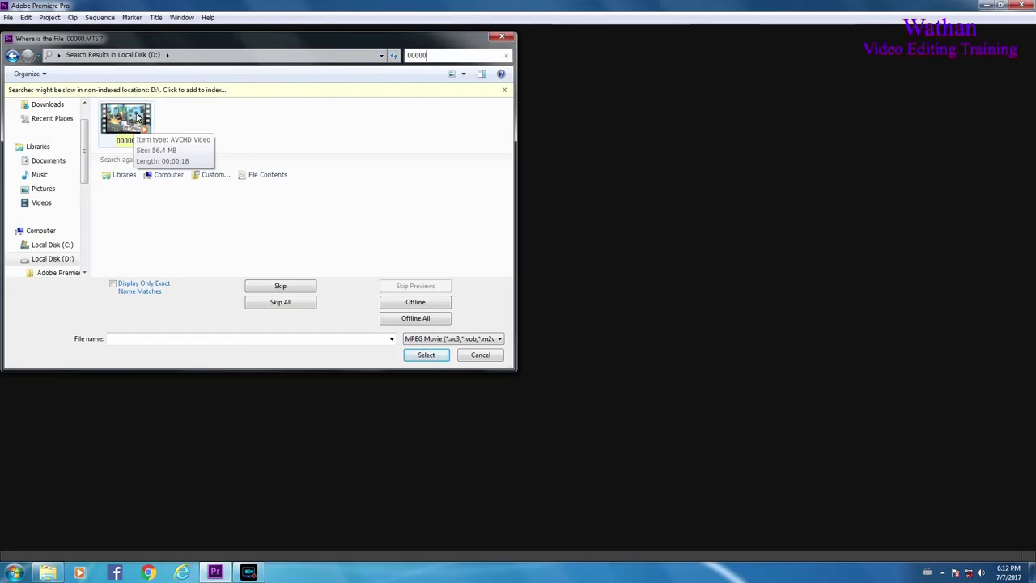
{"action": "left_click", "coordinate": [136, 120]}
{"action": "left_click", "coordinate": [427, 355]}
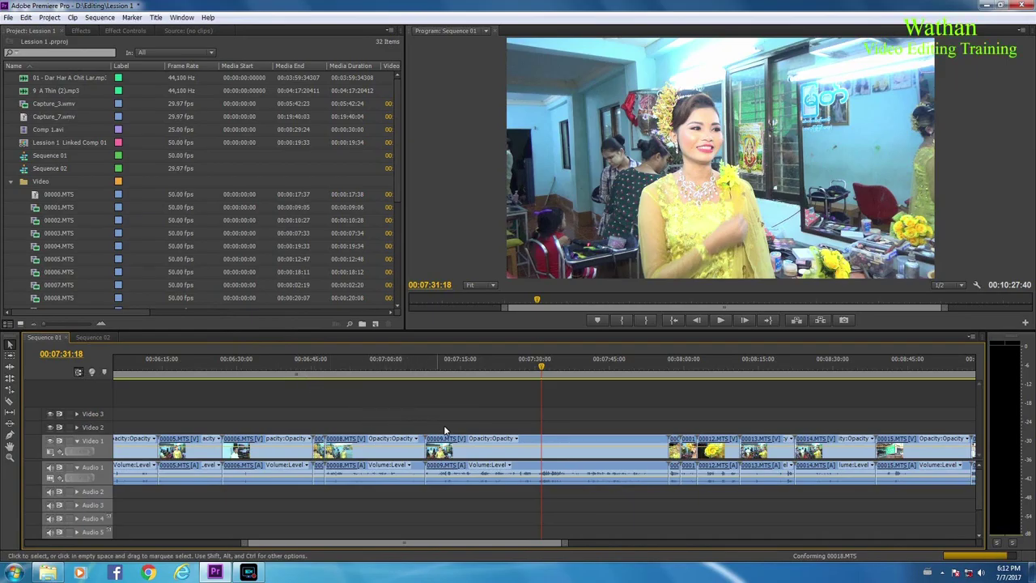
Step: Check the relinked footage in Sequence 01 by viewing the frames at about 00:05:22 and 00:06:24
{"action": "key", "text": "minus"}
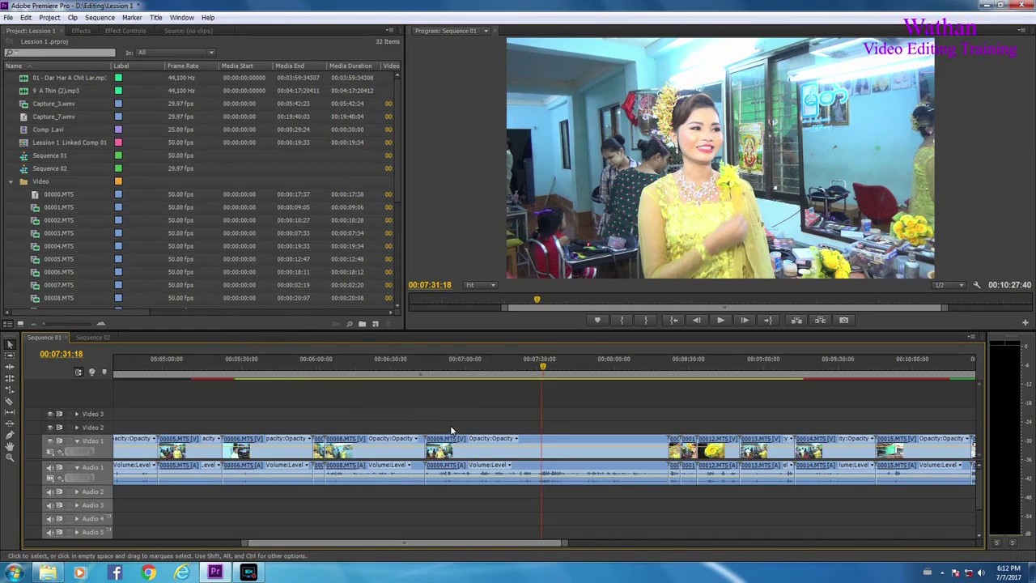
{"action": "left_click", "coordinate": [226, 366]}
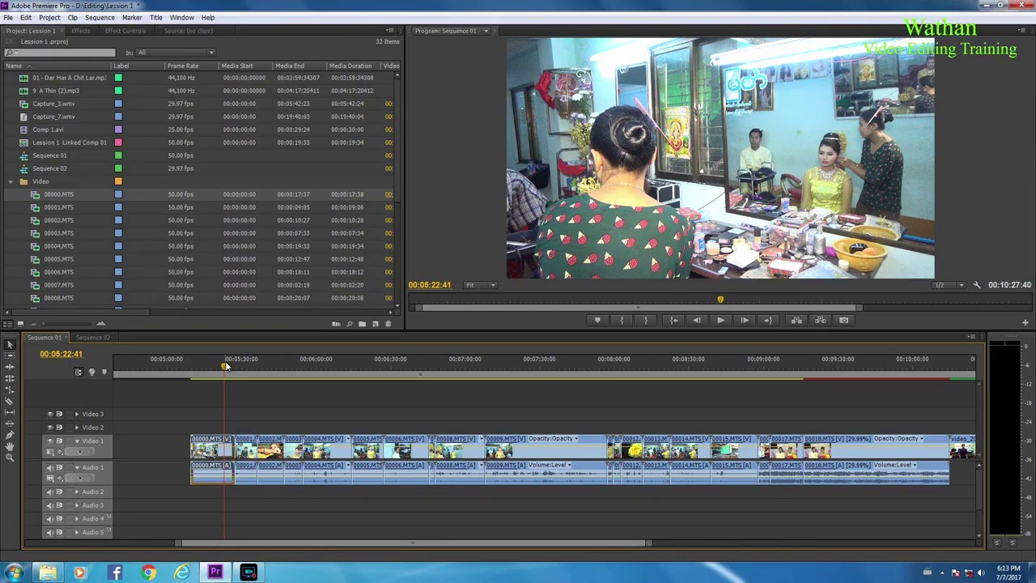
{"action": "left_click", "coordinate": [377, 366]}
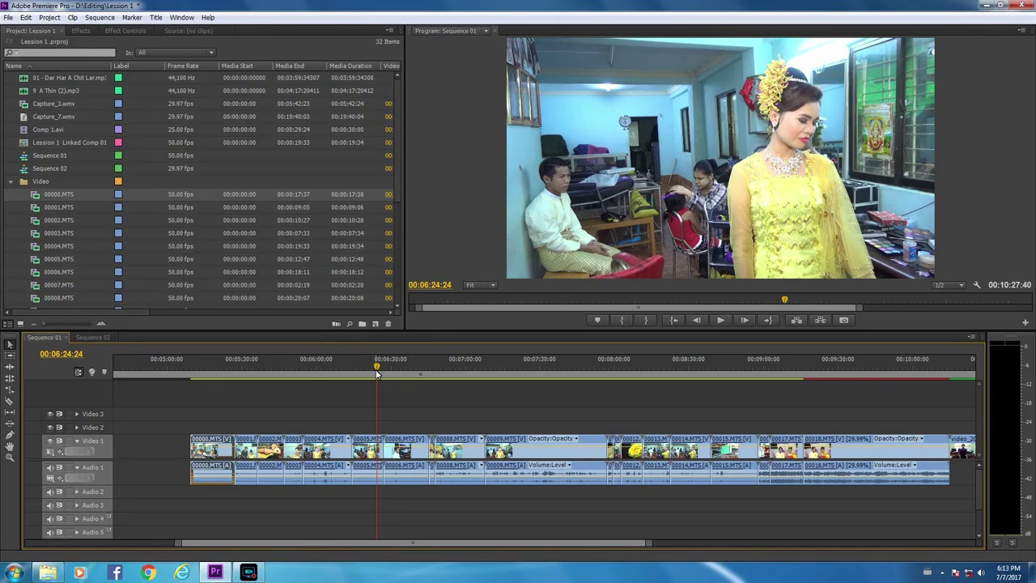
{"action": "key", "text": "Return"}
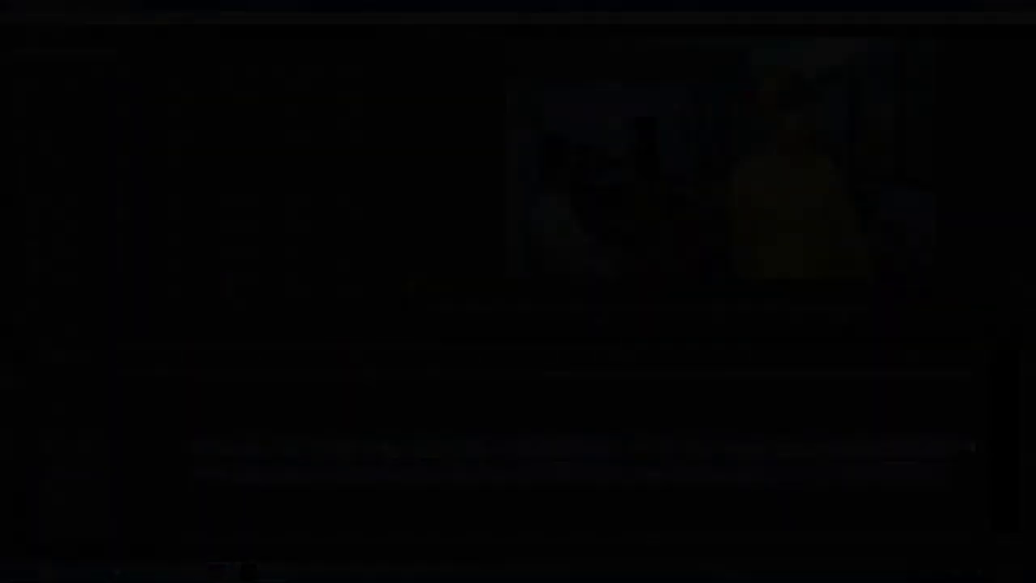